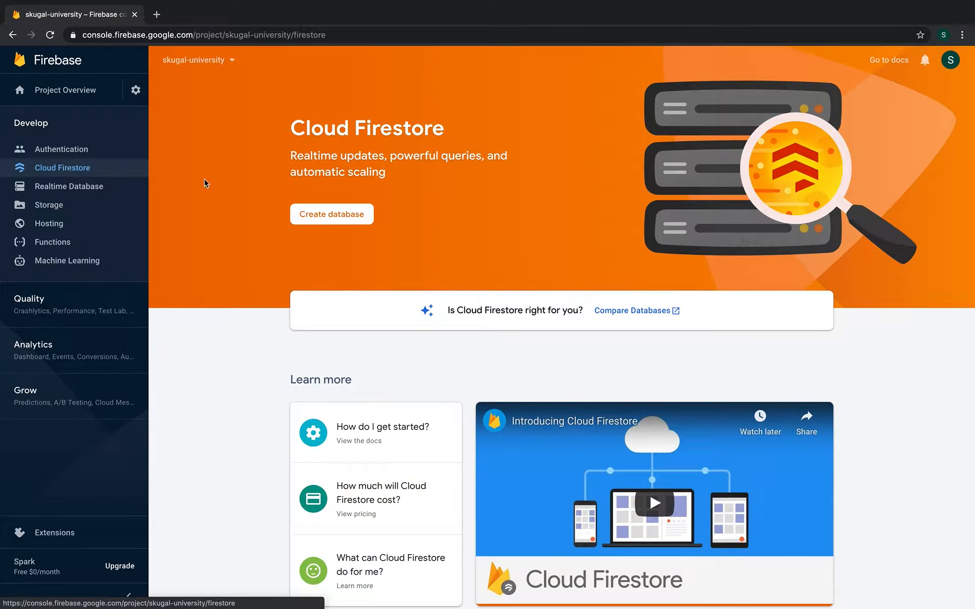
Begin creating a new Cloud Firestore database with Create database
left_click(352, 213)
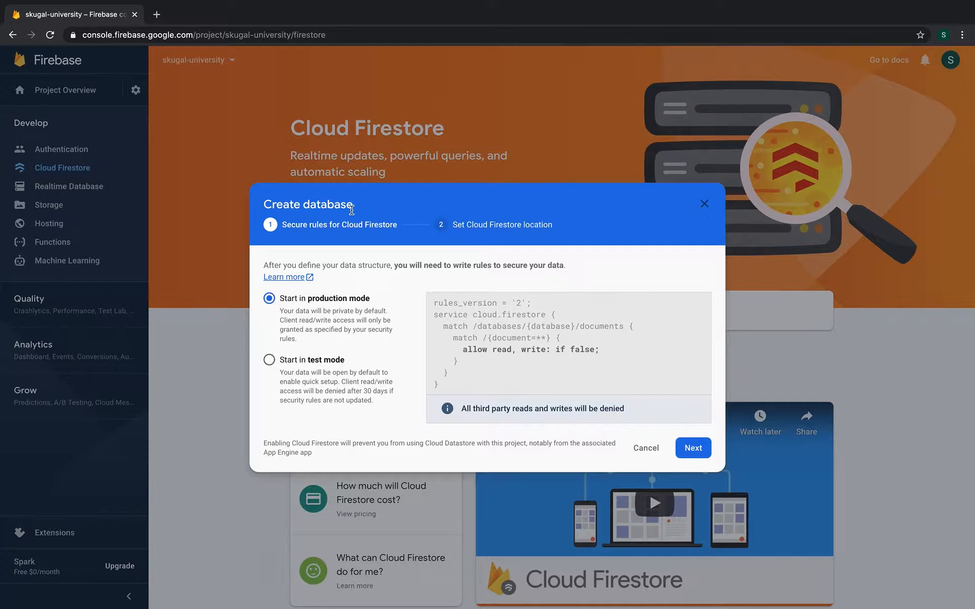
Review the default rules' match path and 'allow read, write: if false', then choose test mode
left_click_drag(430, 305, 456, 389)
left_click(456, 389)
left_click_drag(449, 326, 452, 326)
double_click(509, 326)
left_click(548, 332)
double_click(600, 326)
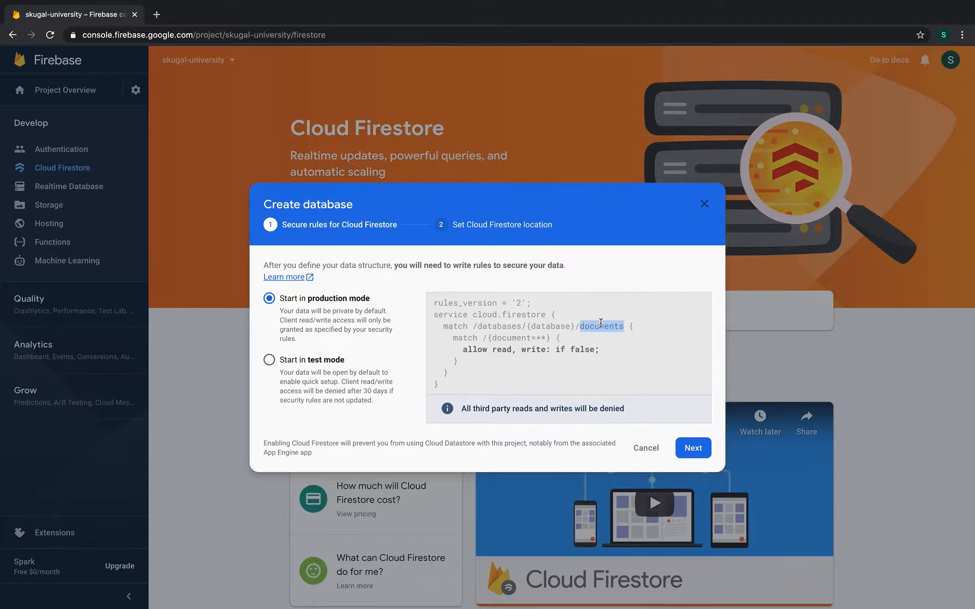
left_click(458, 338)
double_click(509, 338)
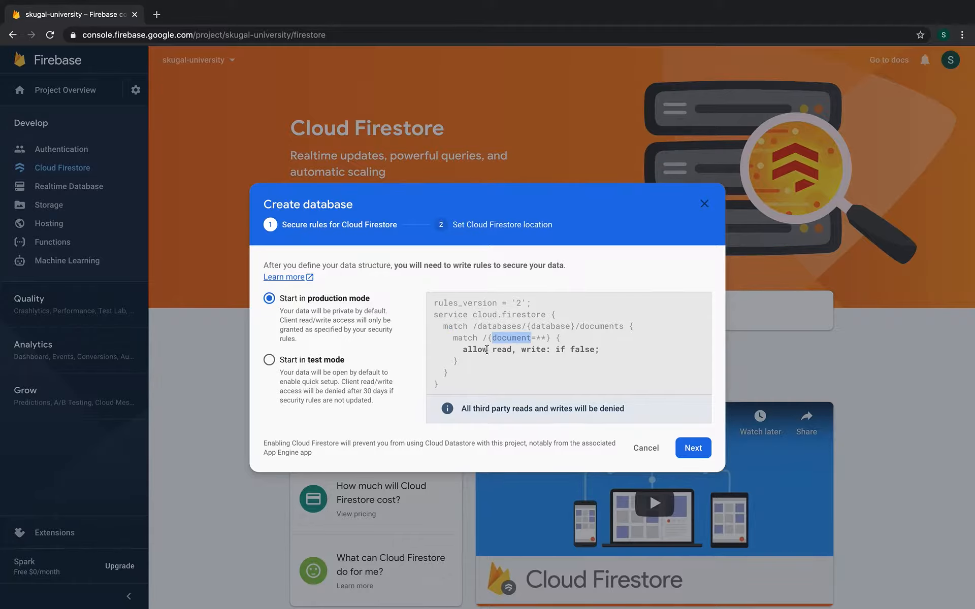
left_click_drag(464, 351, 587, 351)
double_click(587, 351)
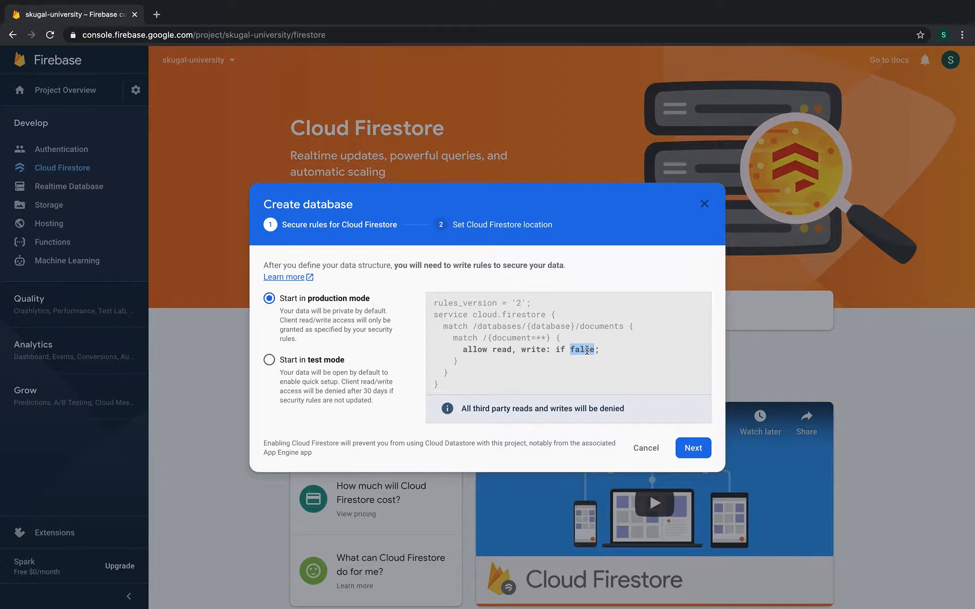
left_click(282, 376)
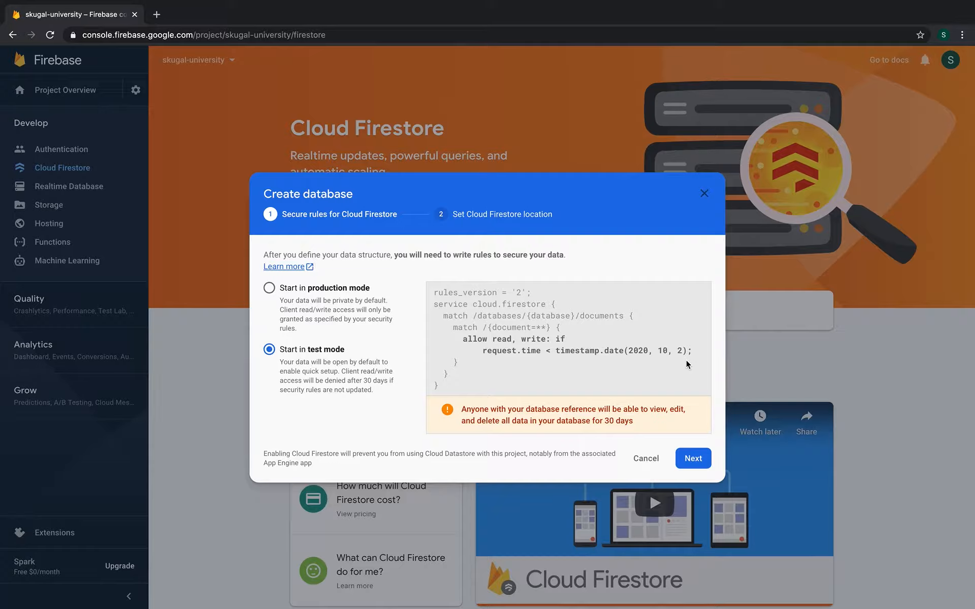
Keep nam5 (us-central) as the Firestore location and enable the database
left_click(695, 455)
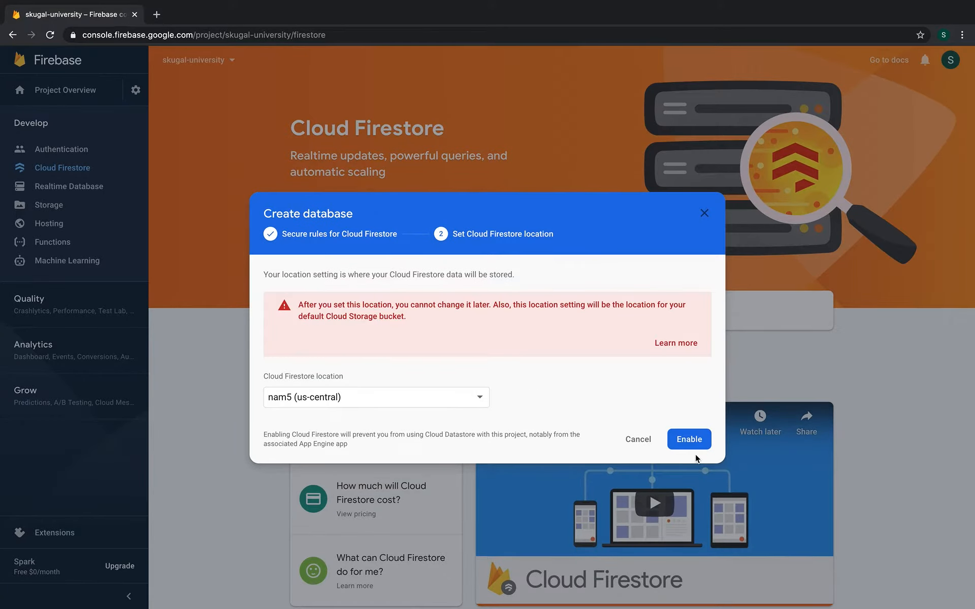
left_click(414, 394)
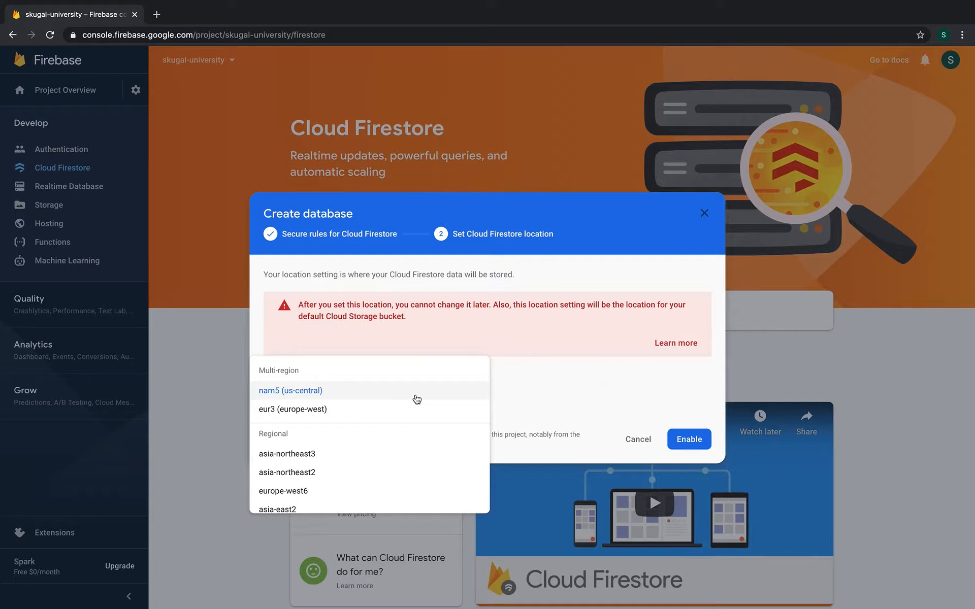
left_click(417, 399)
left_click(688, 437)
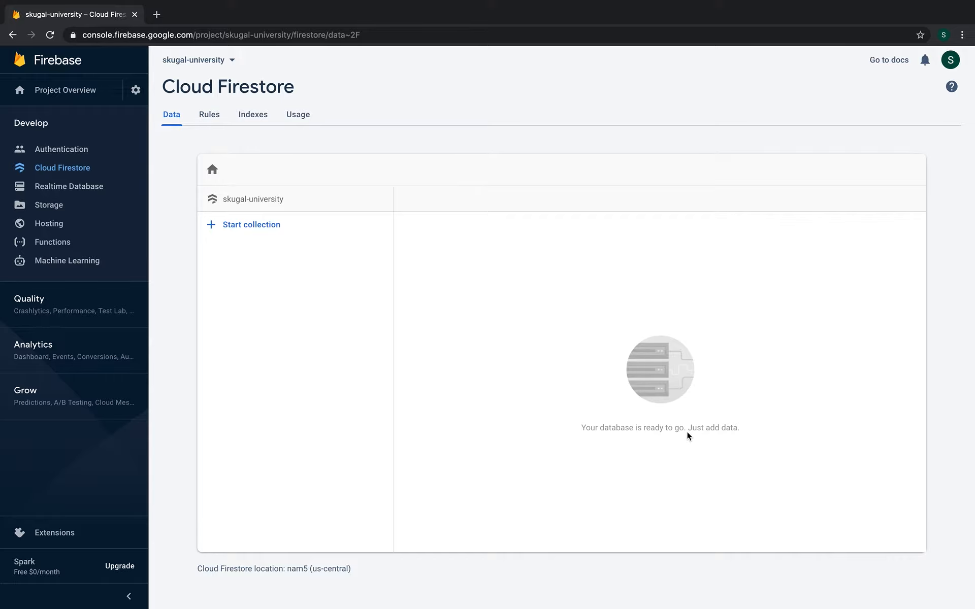
Start a top-level collection with Collection ID 'users' and continue to its first document
key("XF86MonBrightnessUp")
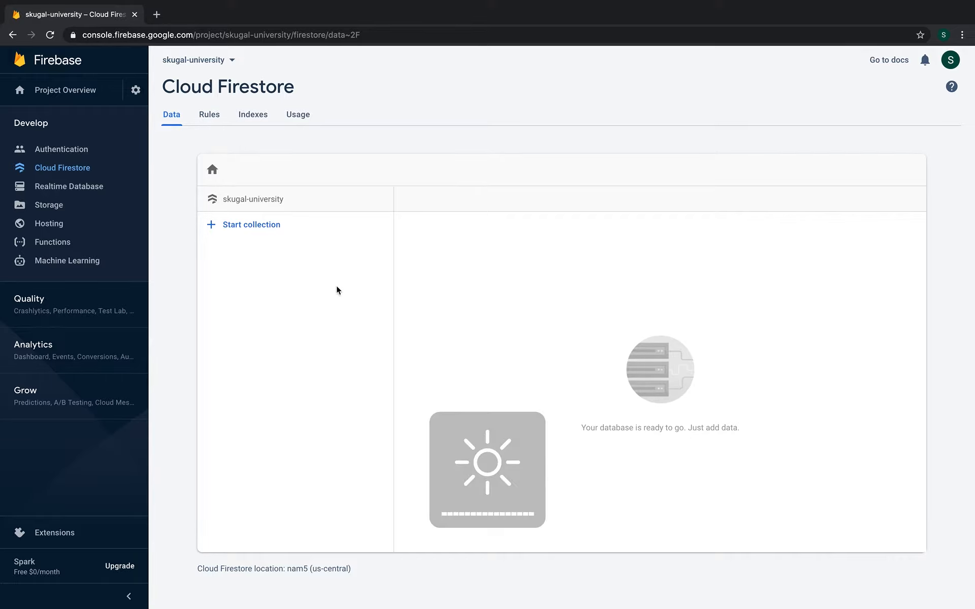
left_click(276, 224)
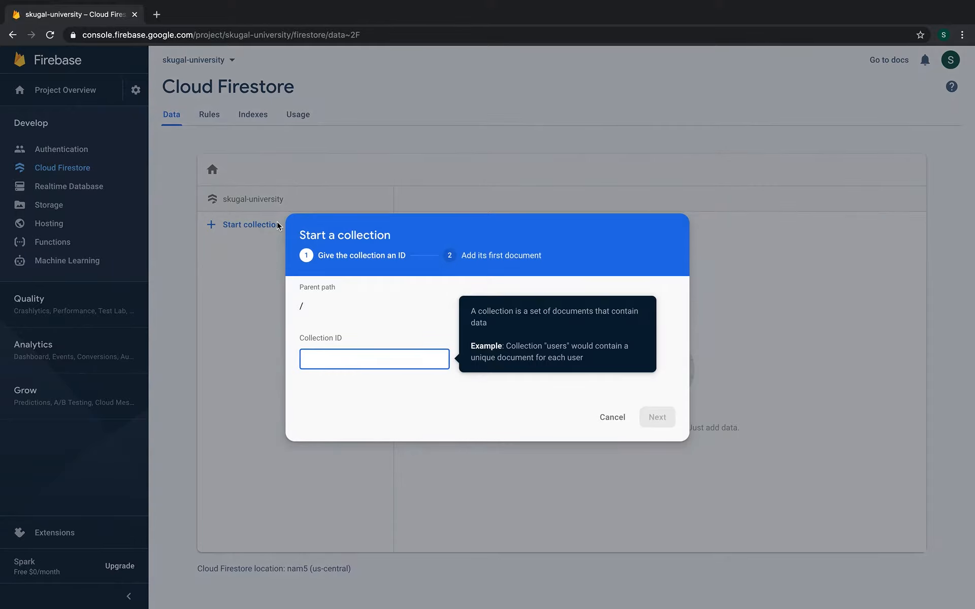
type("users")
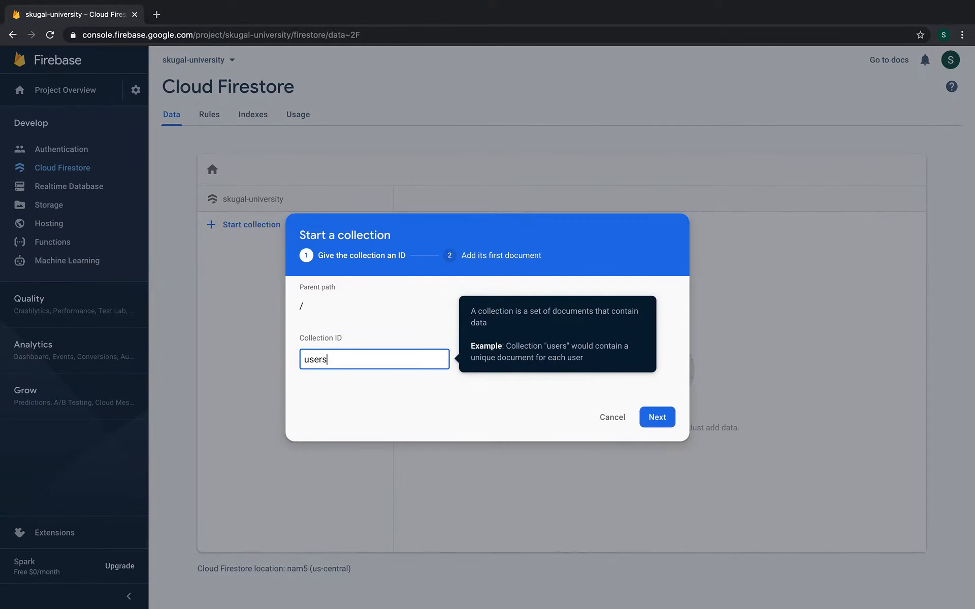
left_click(398, 401)
left_click(657, 416)
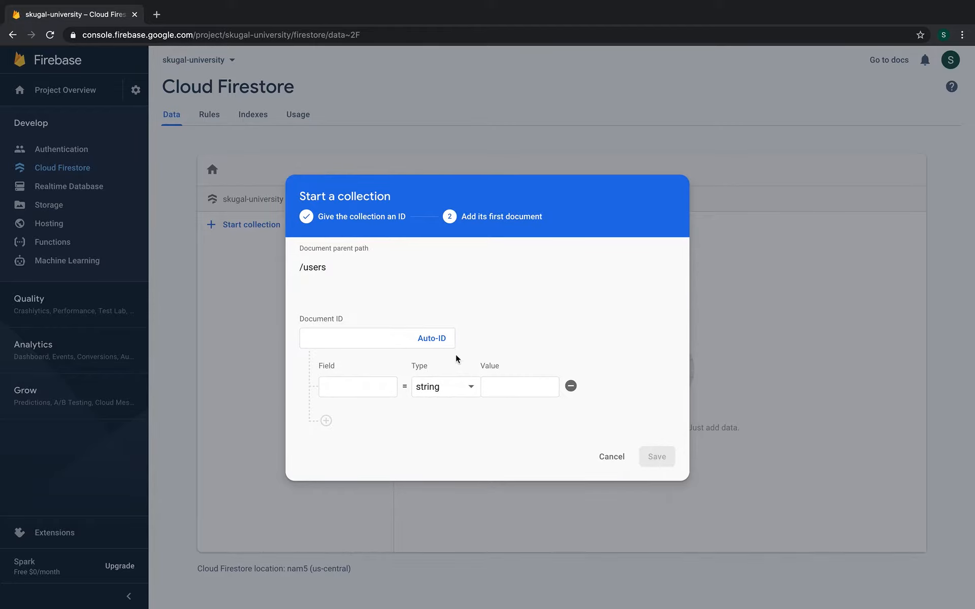
Give the users document an auto-generated ID and an email string field with the e-mail address
left_click(433, 339)
left_click(356, 387)
type("email")
left_click(528, 406)
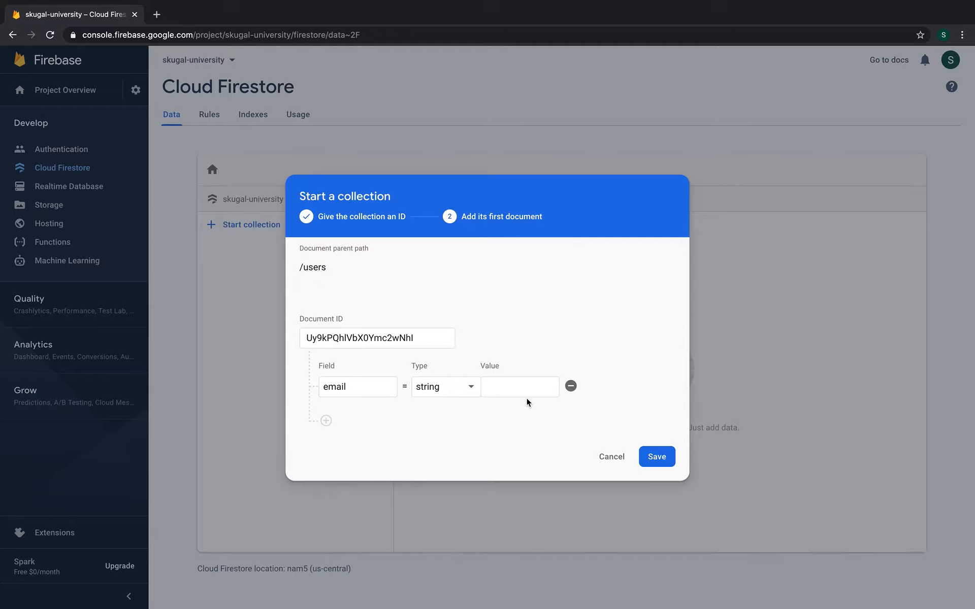
left_click(528, 390)
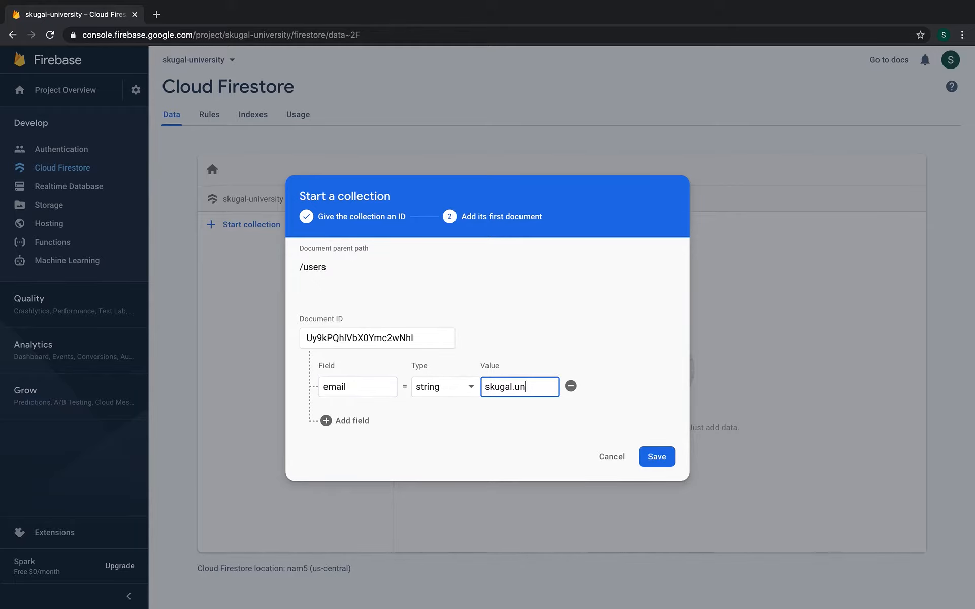
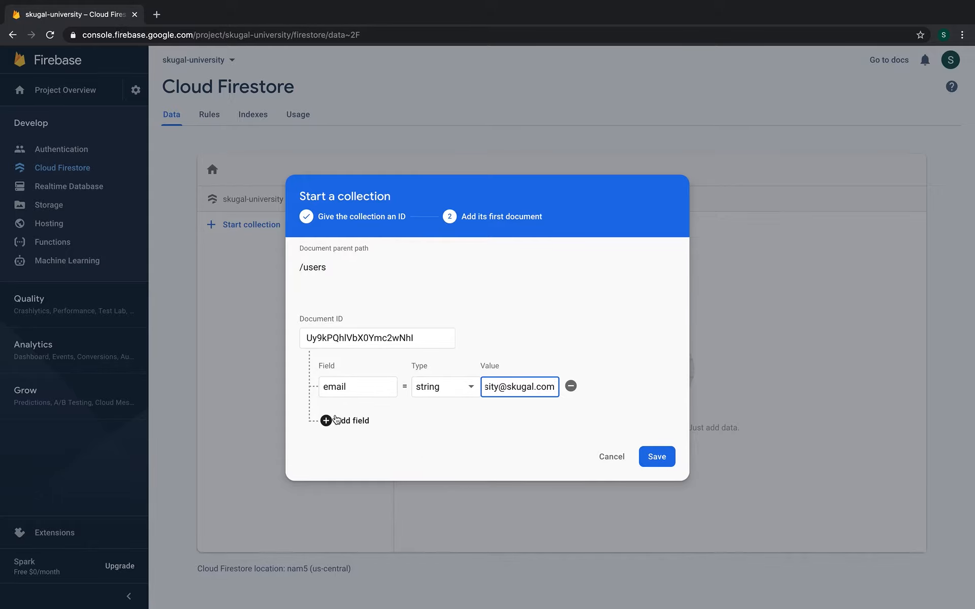
Add a firstName string field holding the first name
left_click(326, 421)
type("firstName")
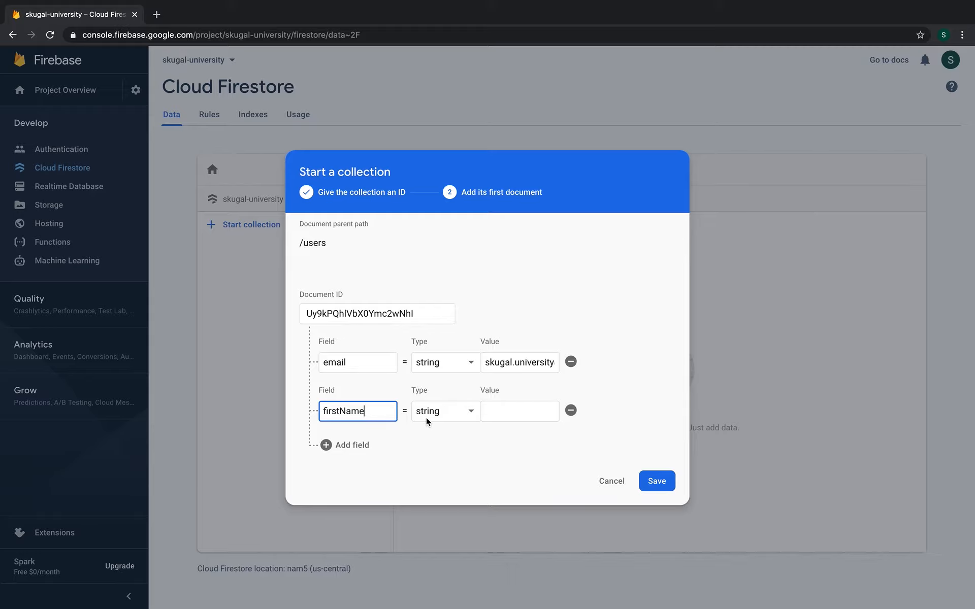
left_click(504, 417)
type("Skugal")
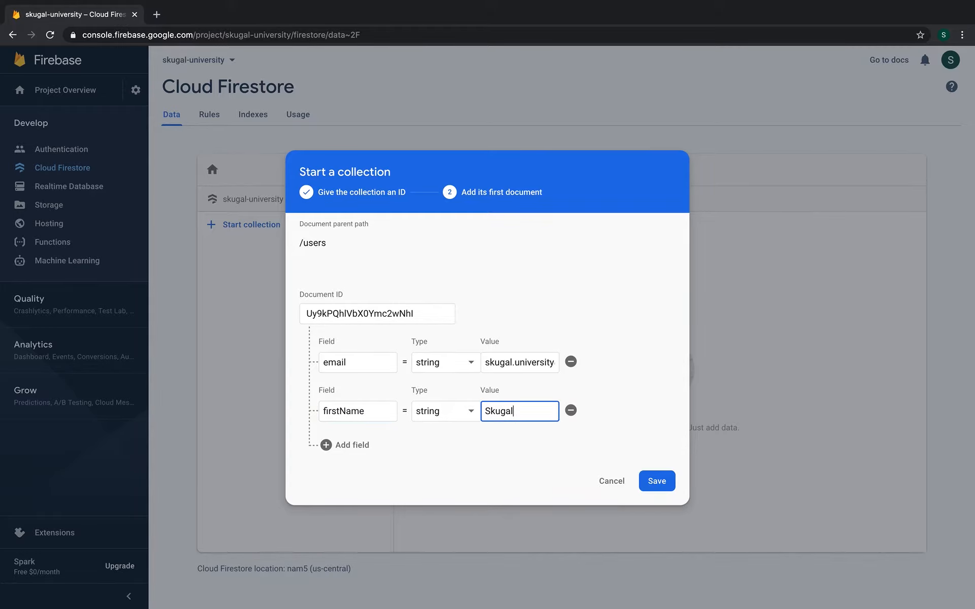
Add a lastName string field holding the last name, then save the document
left_click(340, 447)
left_click(369, 438)
type("lastam")
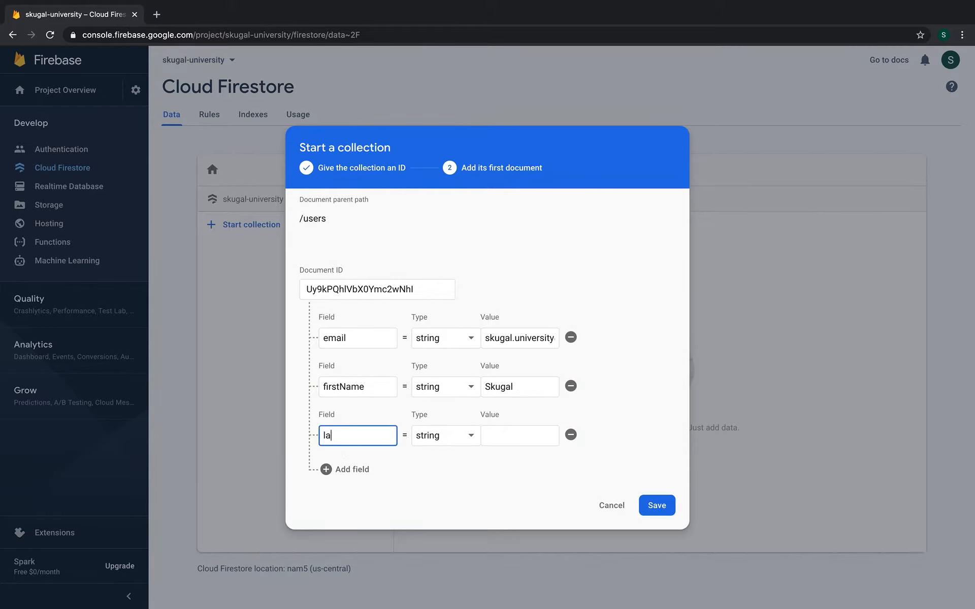
key("BackSpace")
key("BackSpace")
type("Name")
left_click(516, 432)
type("Uni")
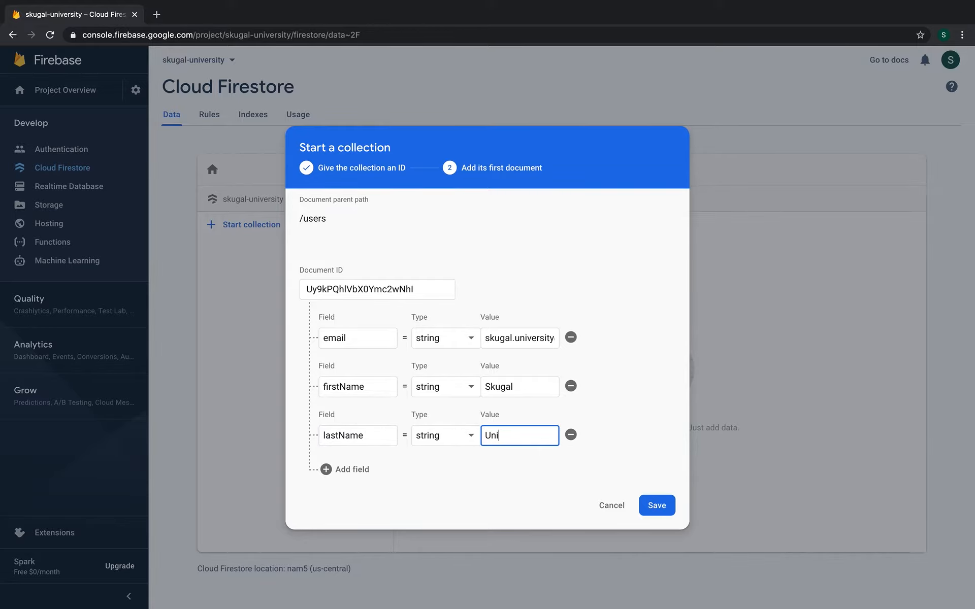
type("versity")
left_click(666, 505)
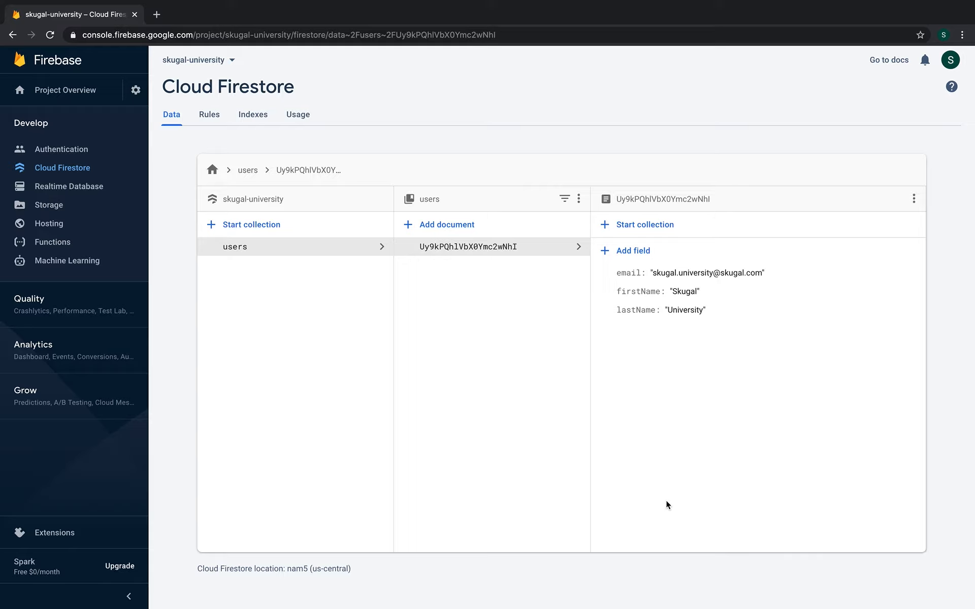
Create a subcollection named 'personal-data' inside the users document and continue to its first document
left_click(666, 225)
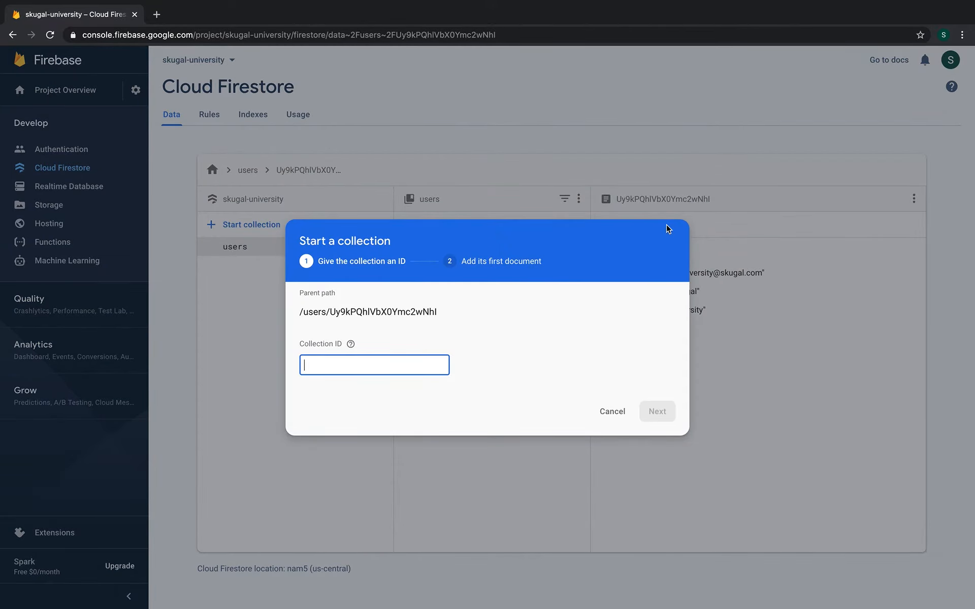
type("personal-")
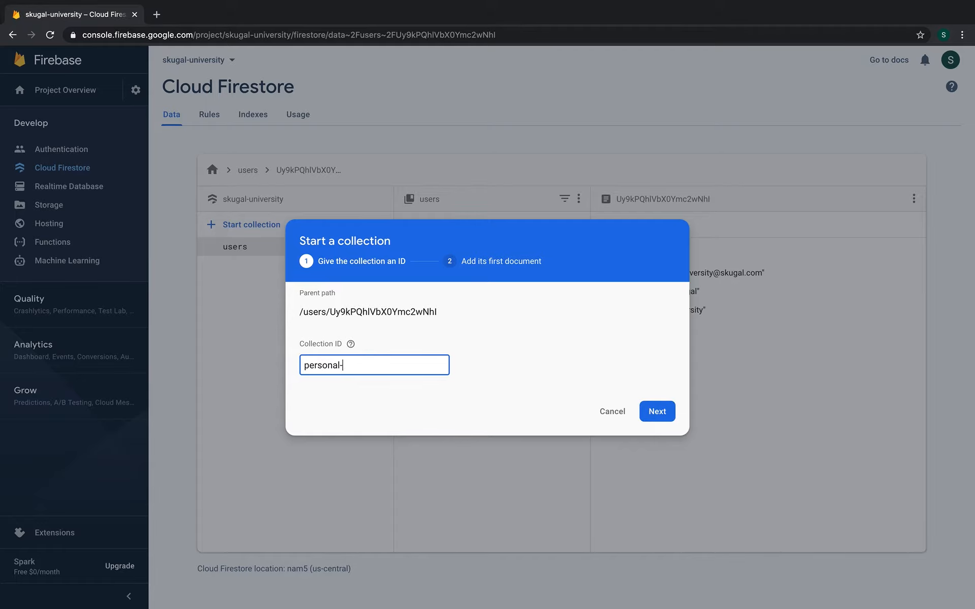
type("data")
left_click(655, 412)
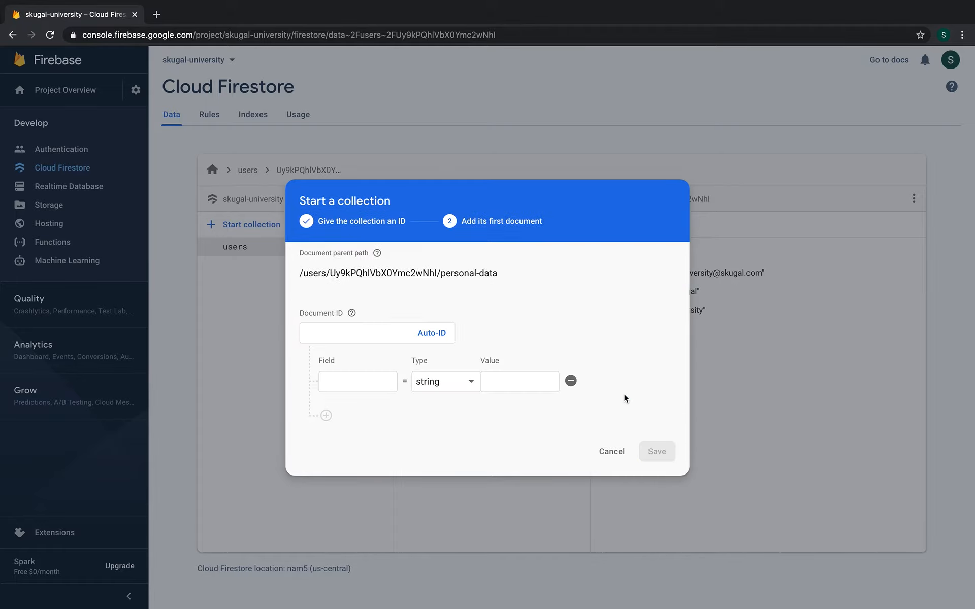
Give the personal-data document an auto-generated ID and a field type = 'search'
left_click(443, 336)
left_click(375, 382)
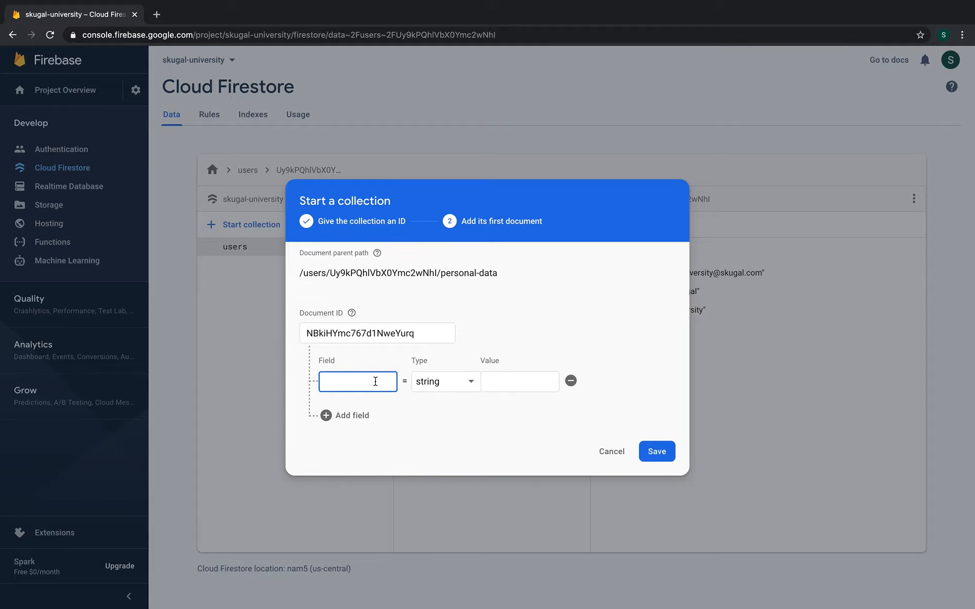
type("s")
key("BackSpace")
type("type")
left_click(495, 382)
type("search")
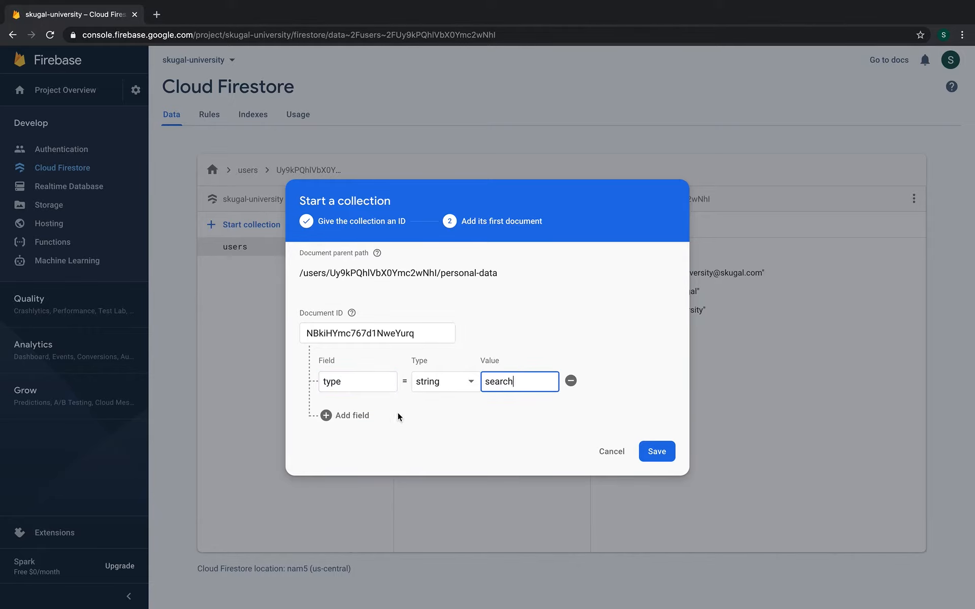
Add a second field query = 'blockchain'
left_click(365, 417)
left_click(354, 414)
type("quer")
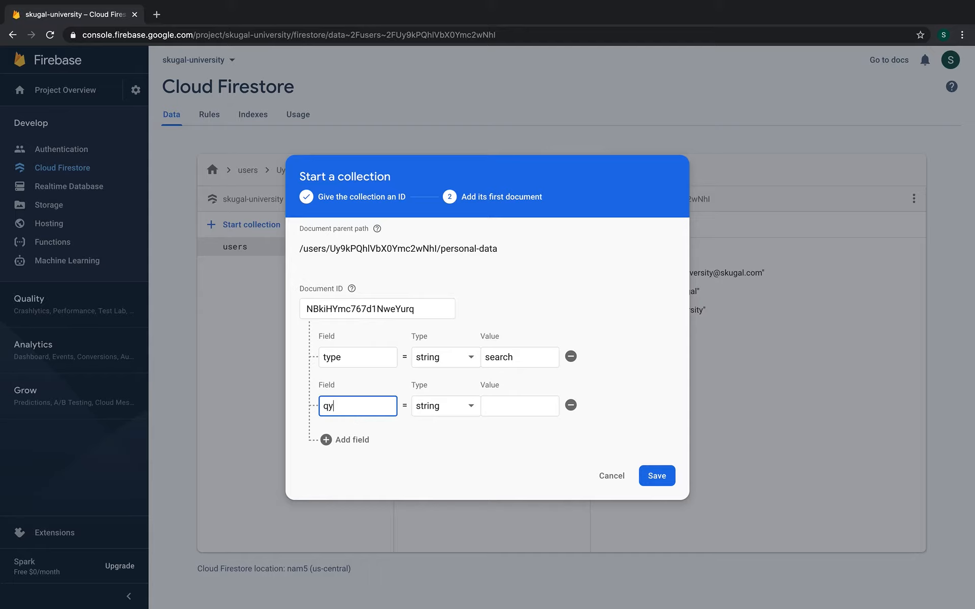
key("BackSpace")
key("BackSpace")
key("BackSpace")
type("uery")
left_click(525, 416)
type("b")
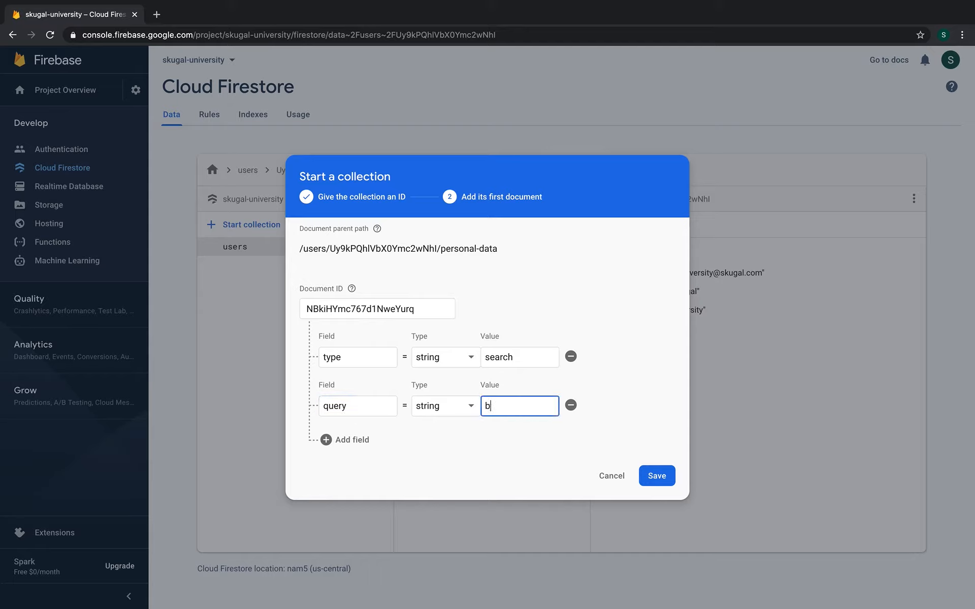
type("lockchain")
Add a createdAt timestamp field dated 9/2/2020 and save the document
left_click(352, 440)
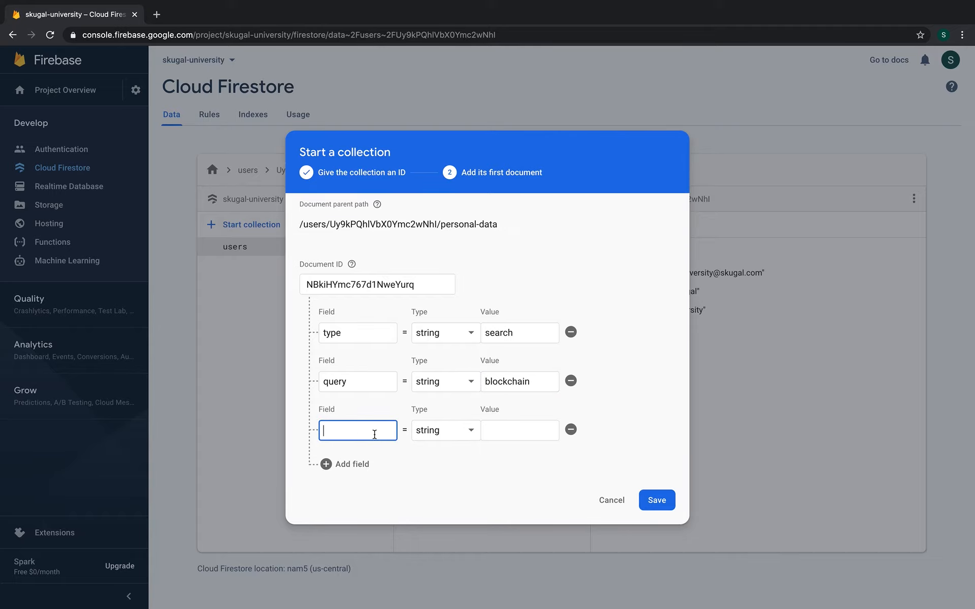
type("createdAt")
left_click(454, 433)
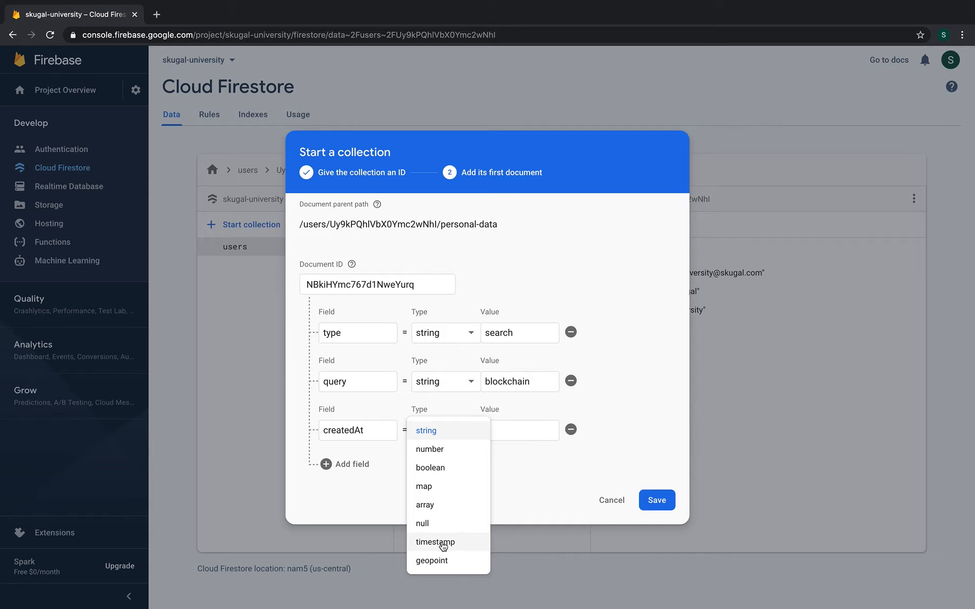
left_click(441, 540)
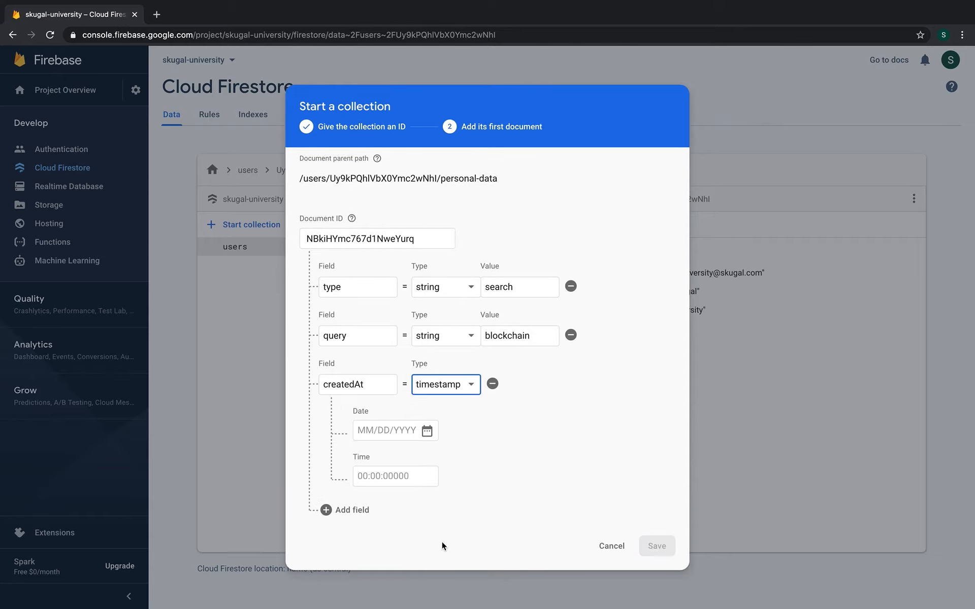
left_click(428, 432)
left_click(440, 311)
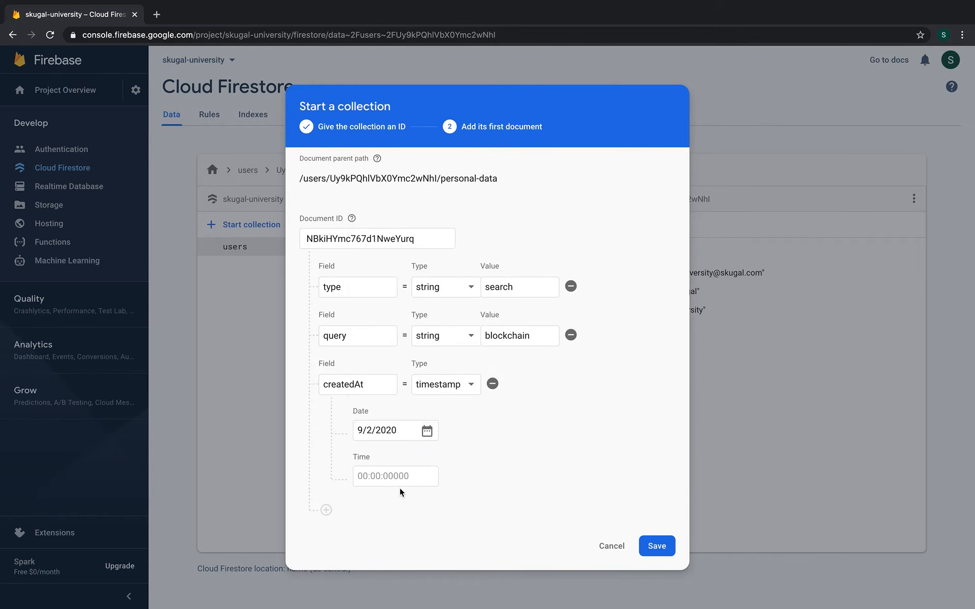
left_click(652, 552)
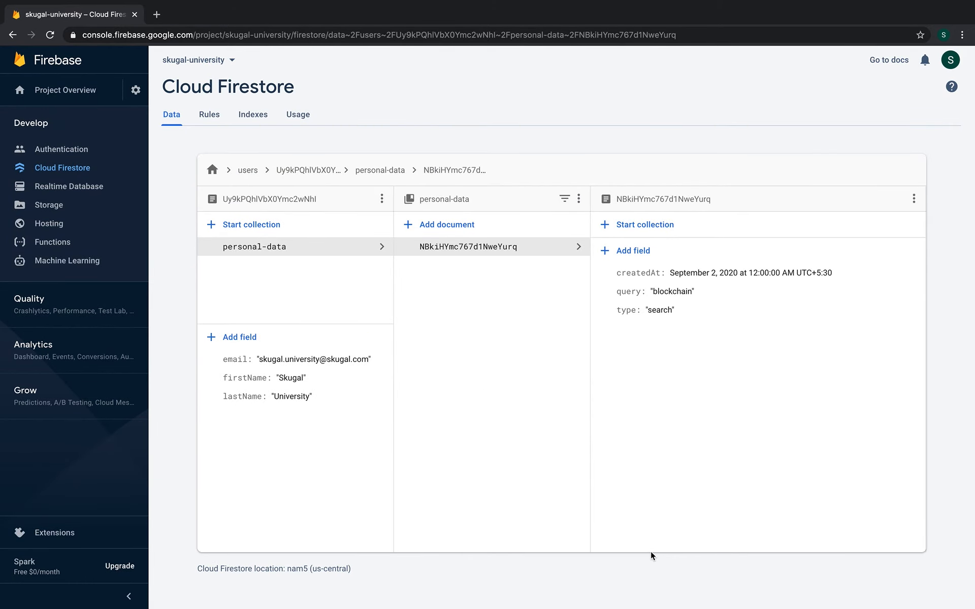
Navigate back through the users collection and its document to the personal-data subcollection
left_click(274, 254)
scroll(278, 256, "left", 5)
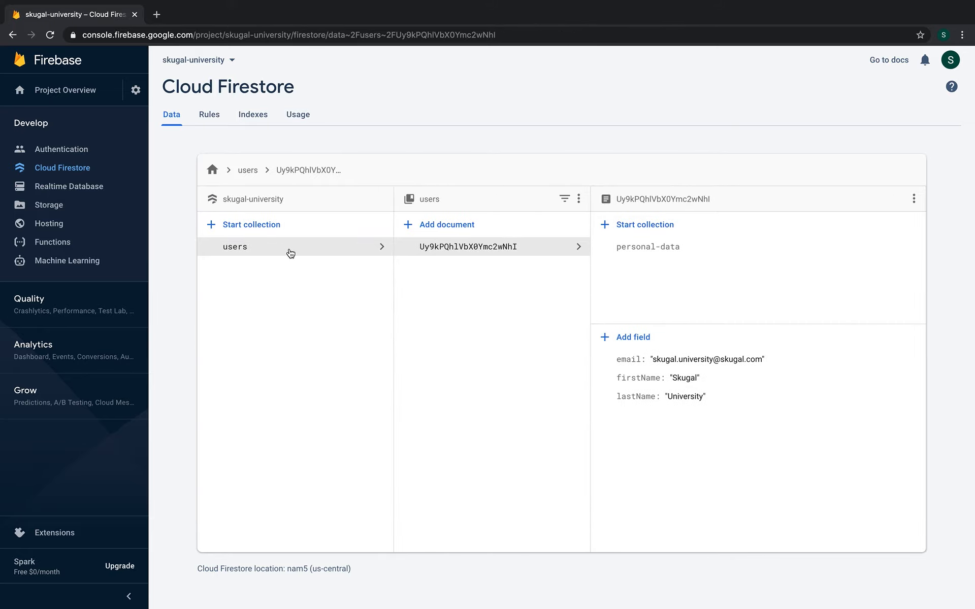
left_click(291, 253)
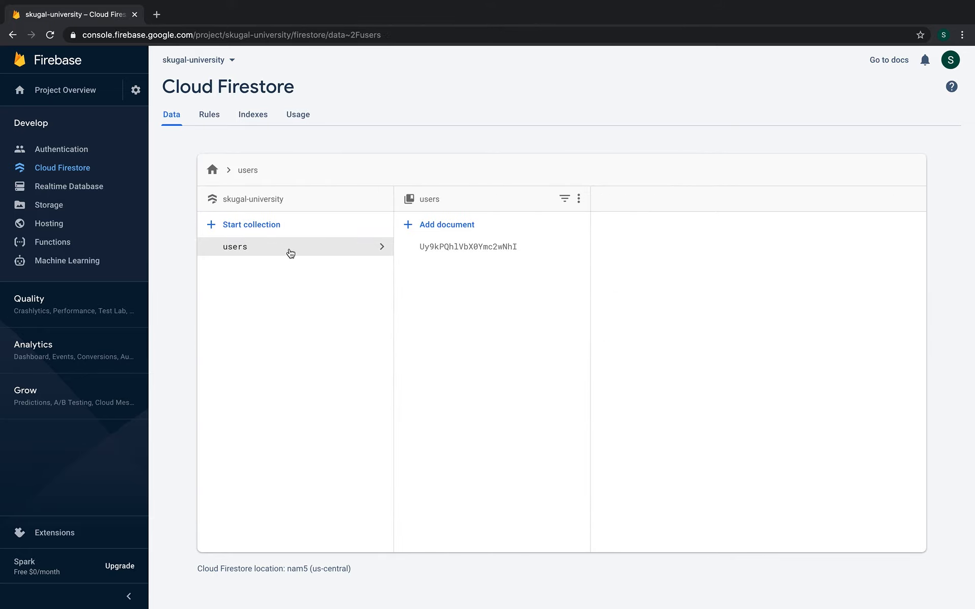
left_click(416, 248)
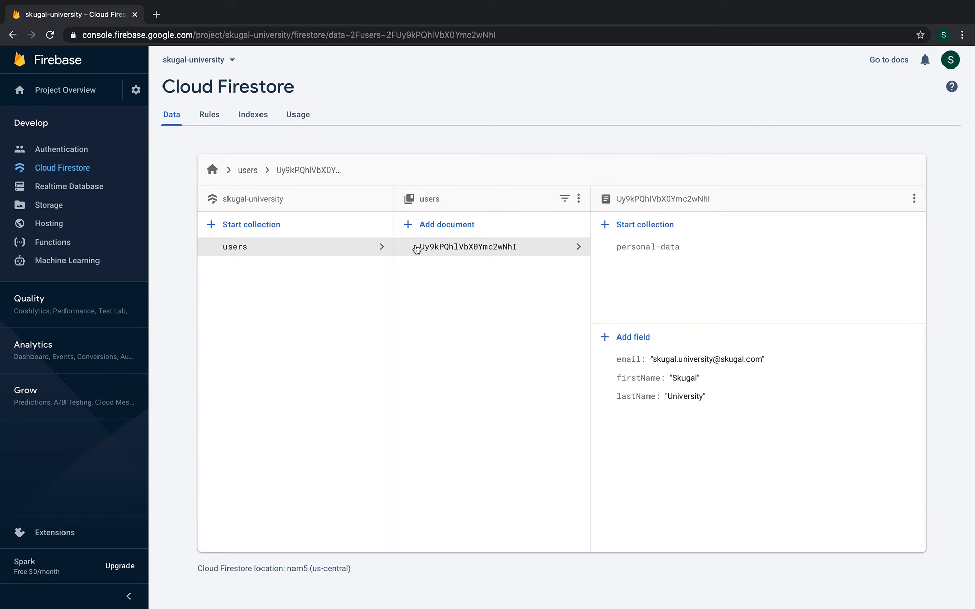
left_click(671, 244)
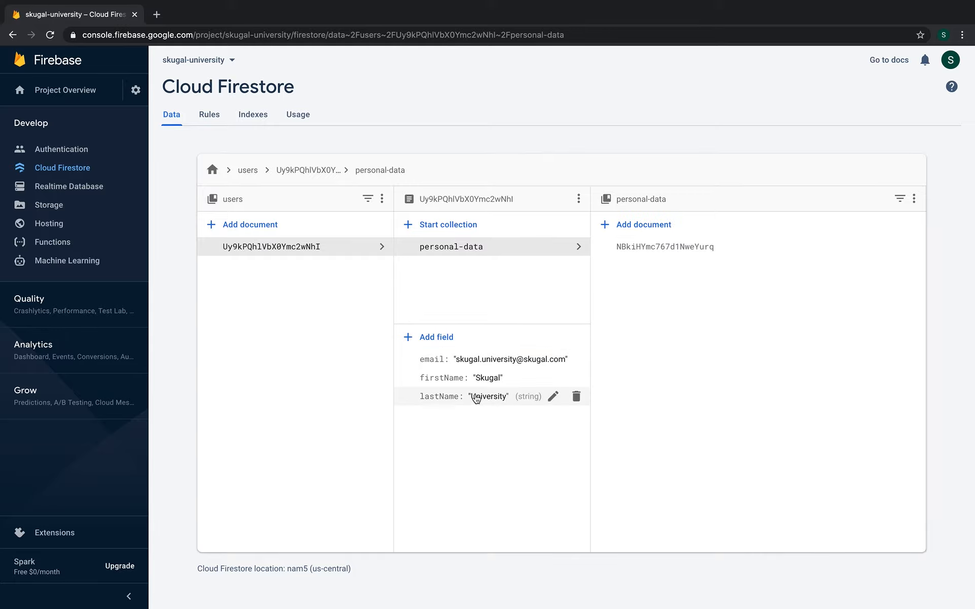
Cancel a new personal-data document, view the saved one, then return to the users view
left_click(684, 240)
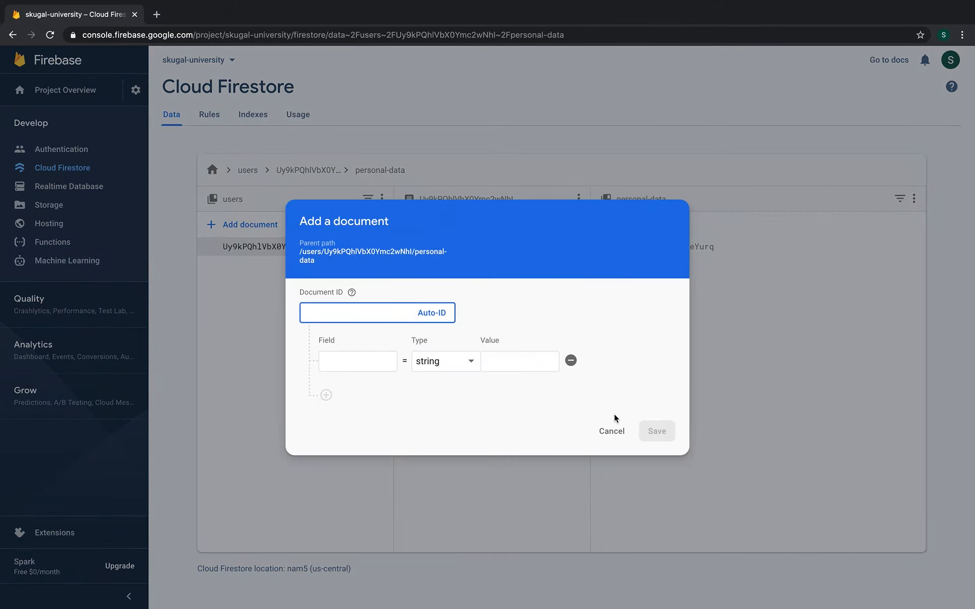
left_click(612, 431)
left_click(704, 249)
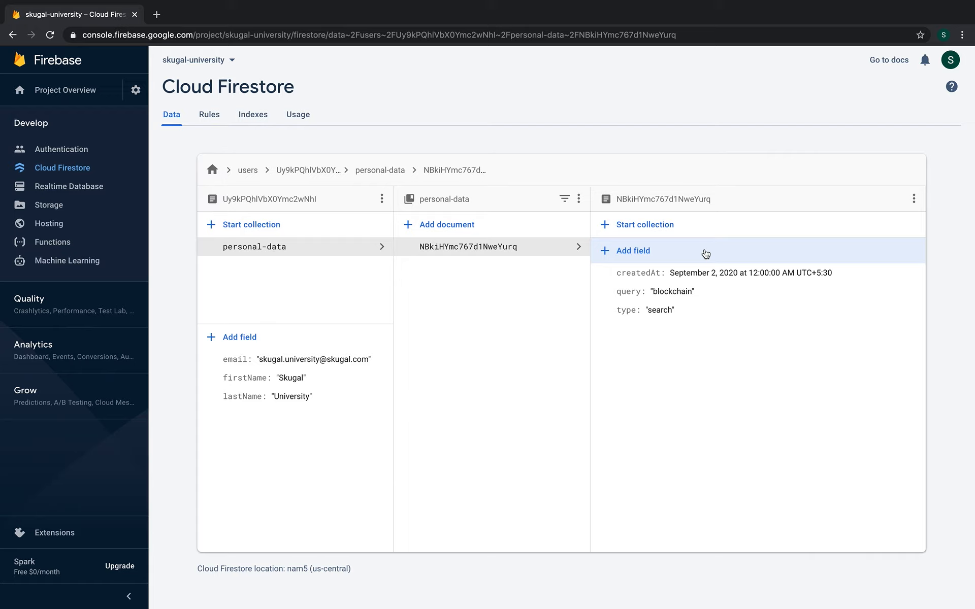
left_click(329, 248)
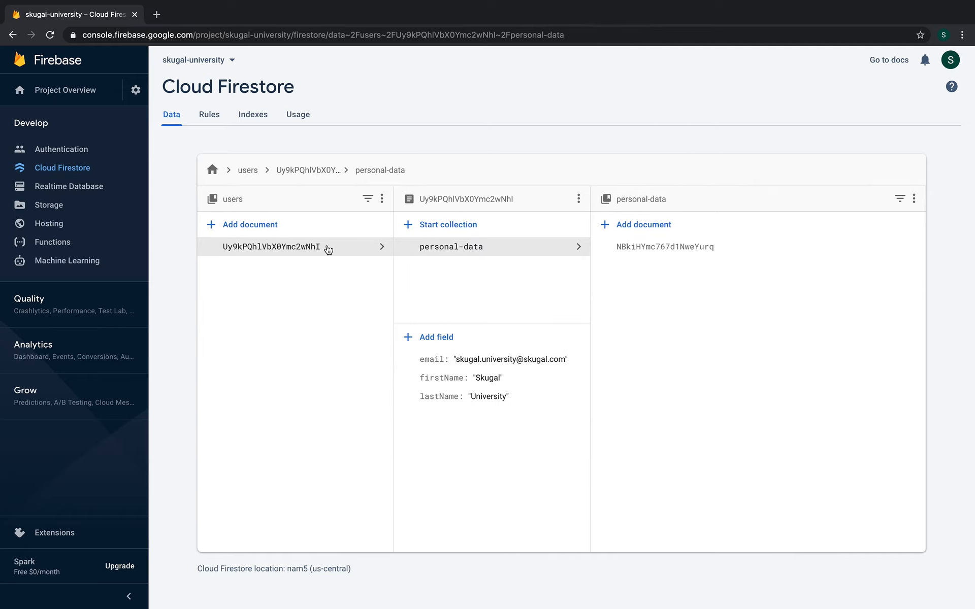
left_click(328, 249)
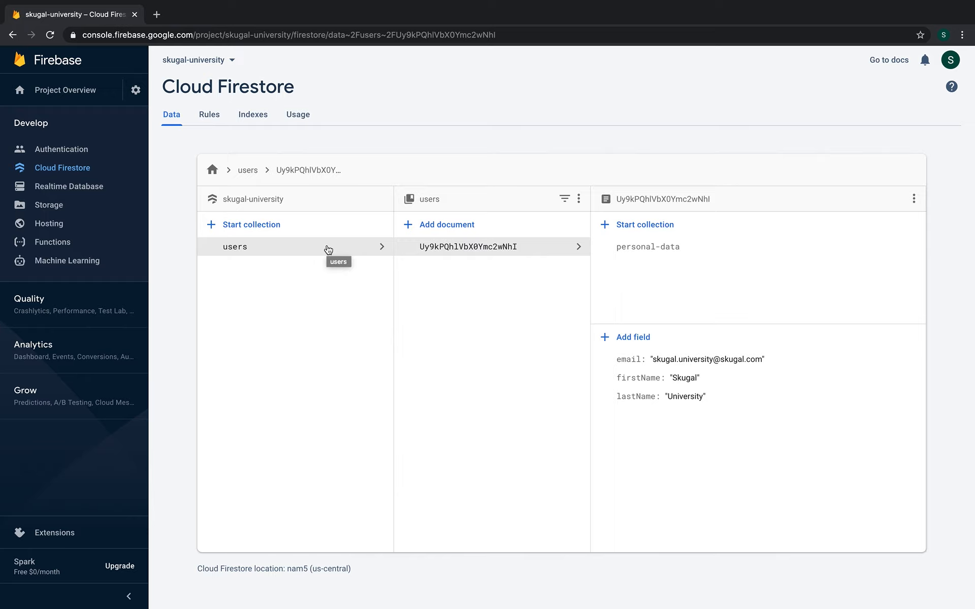
mouse_move(771, 3)
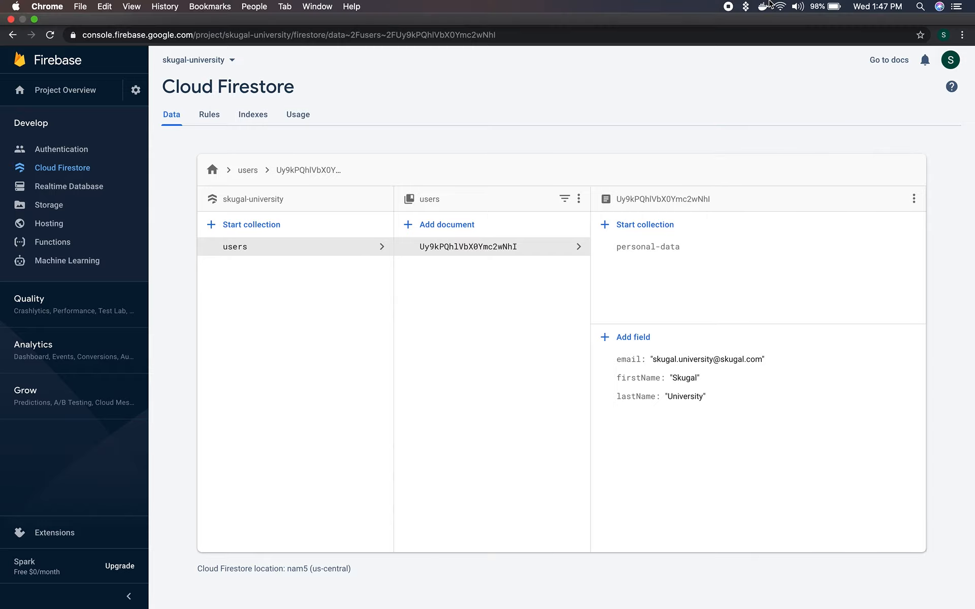